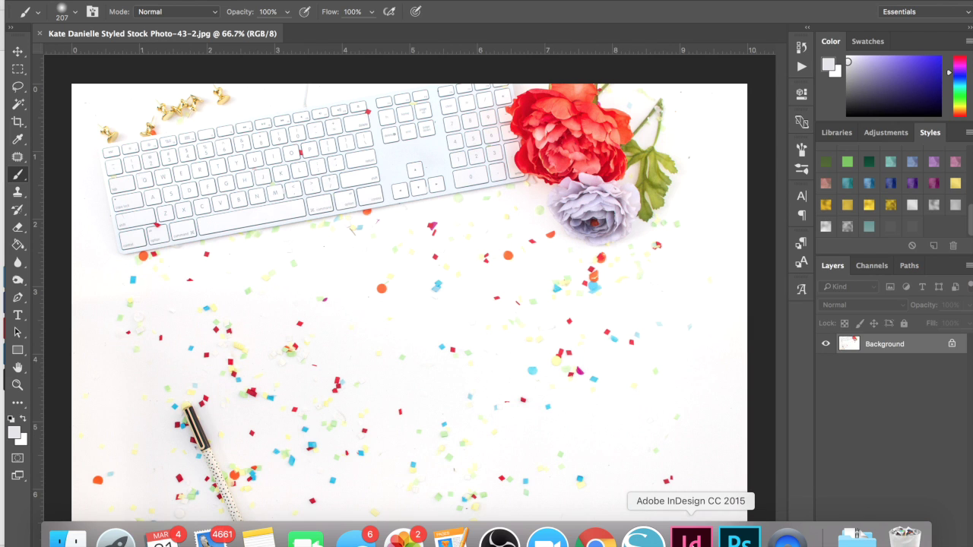
Step: Look up the Facebook cover size in the InDesign crop cheat sheet, and set the photo's crop size to 828 × 315 px
click(691, 540)
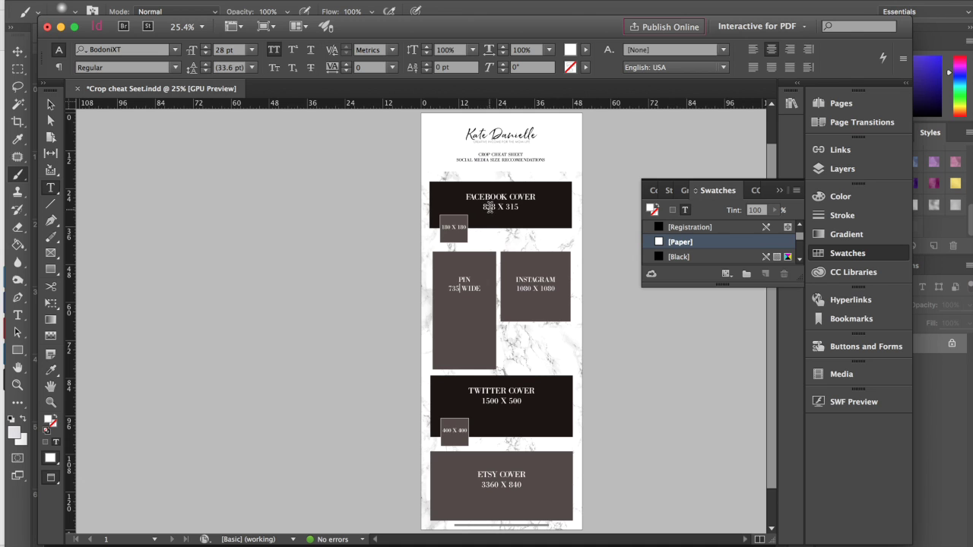
click(939, 506)
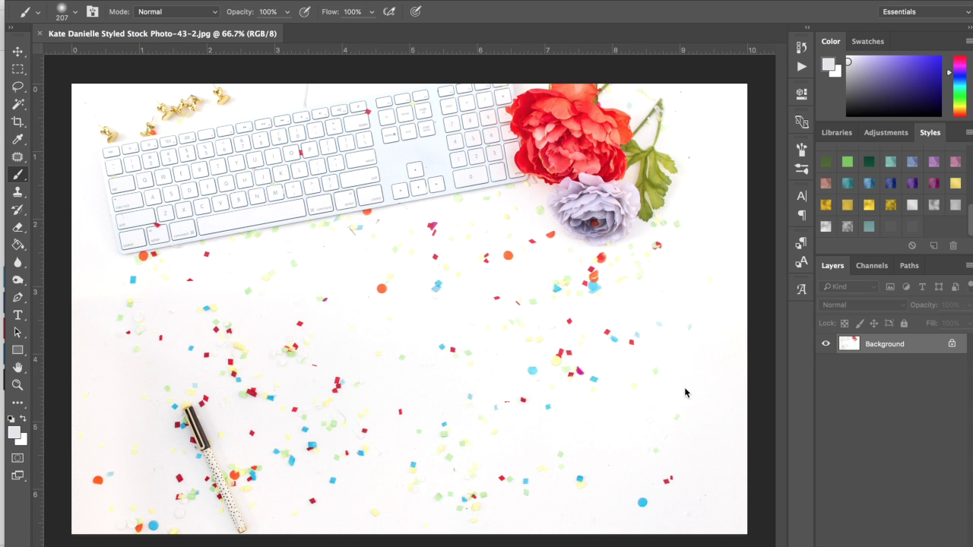
click(23, 124)
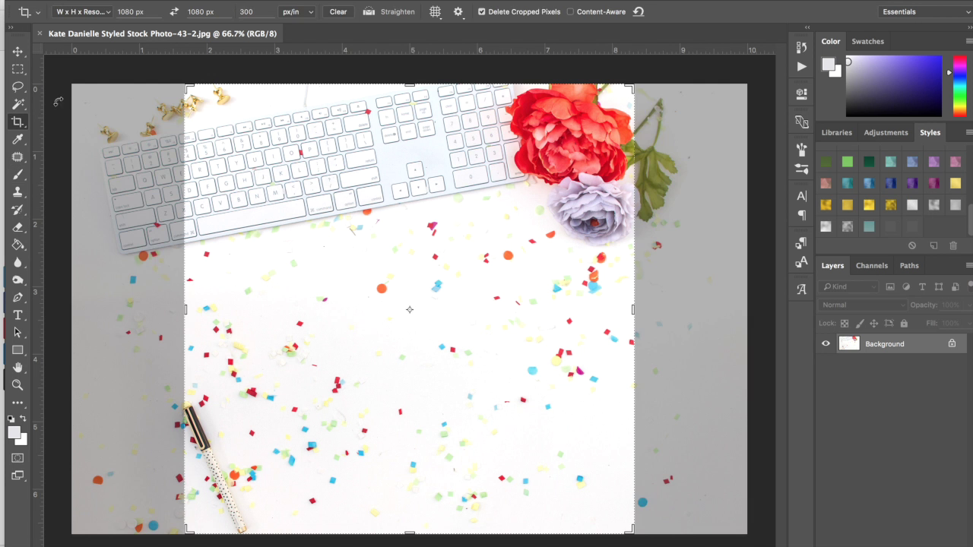
double_click(121, 11)
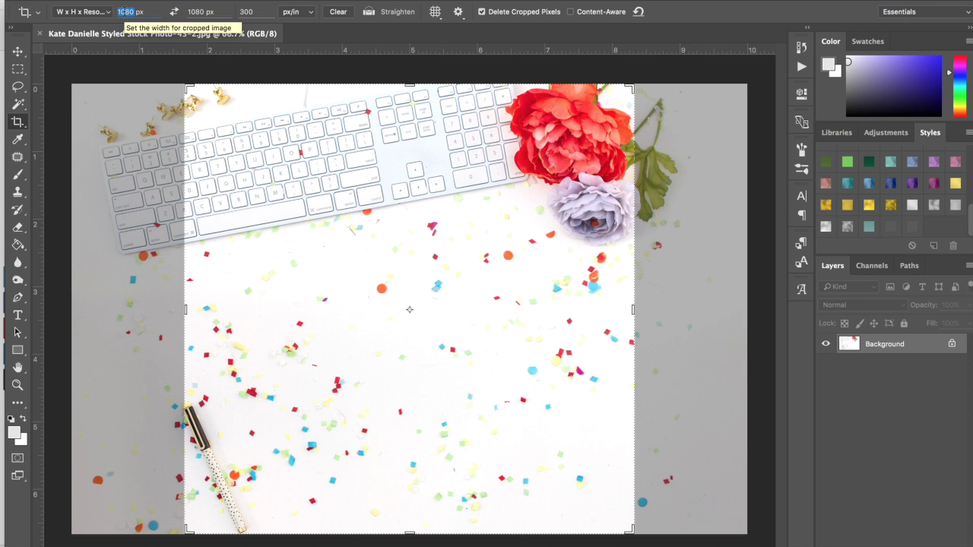
text(828)
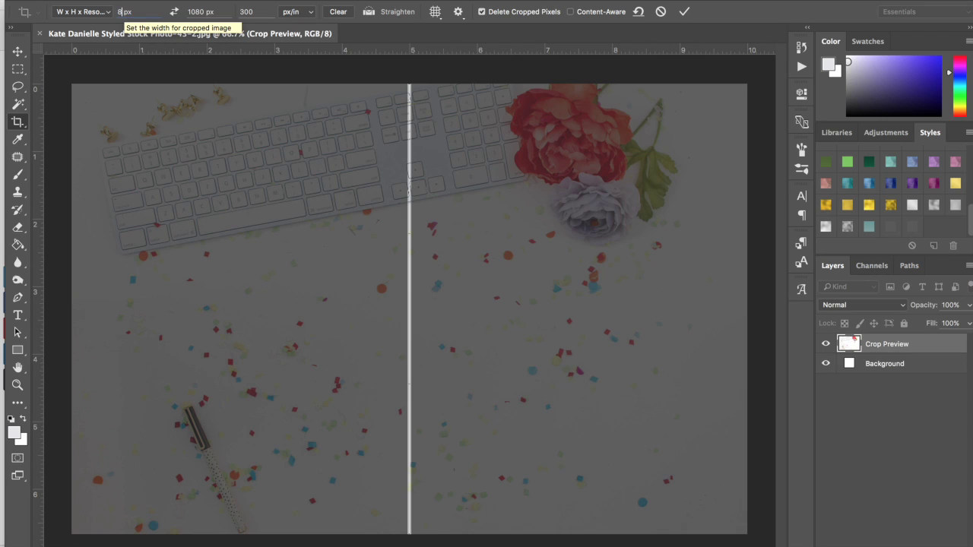
double_click(195, 11)
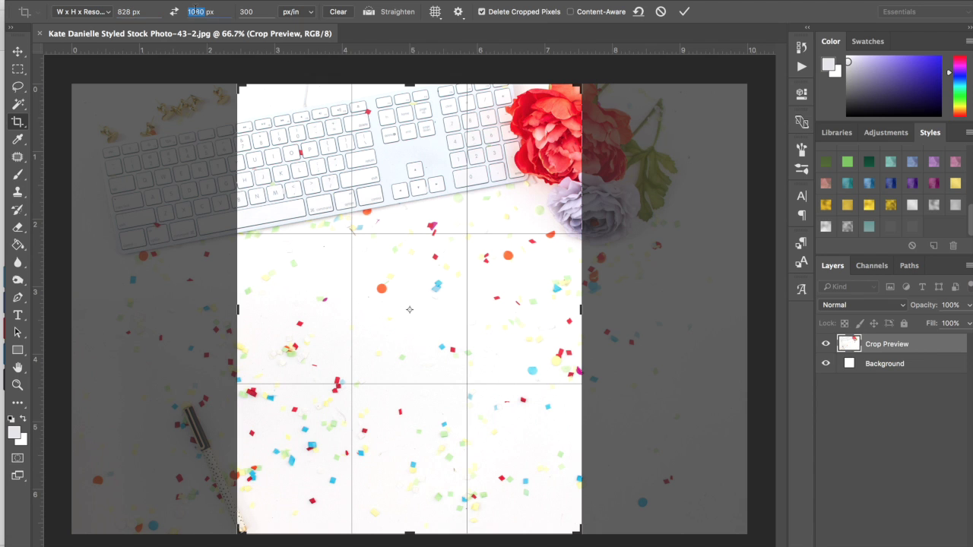
text(315)
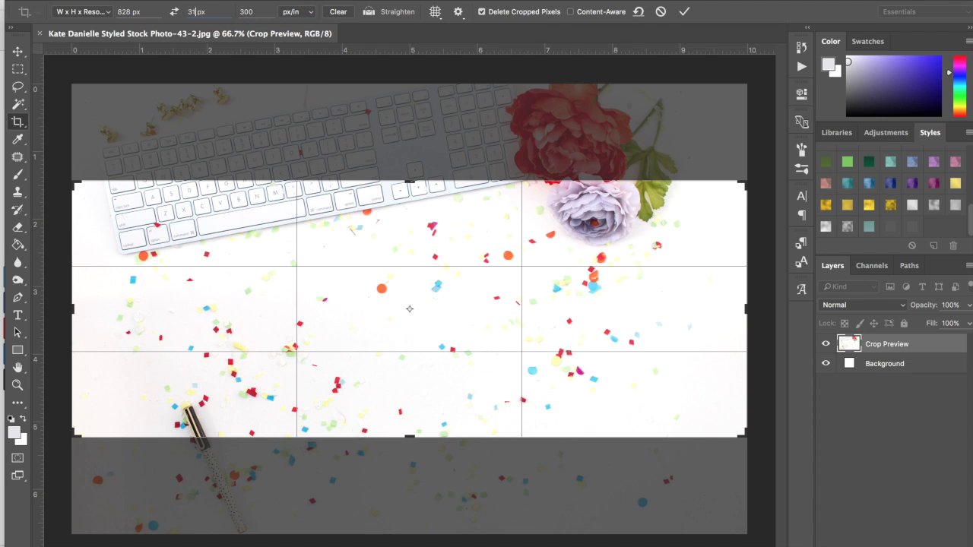
Step: Align the crop with the photo's top edge, extend it past both sides of the photo, and apply it
drag(360, 225, 364, 325)
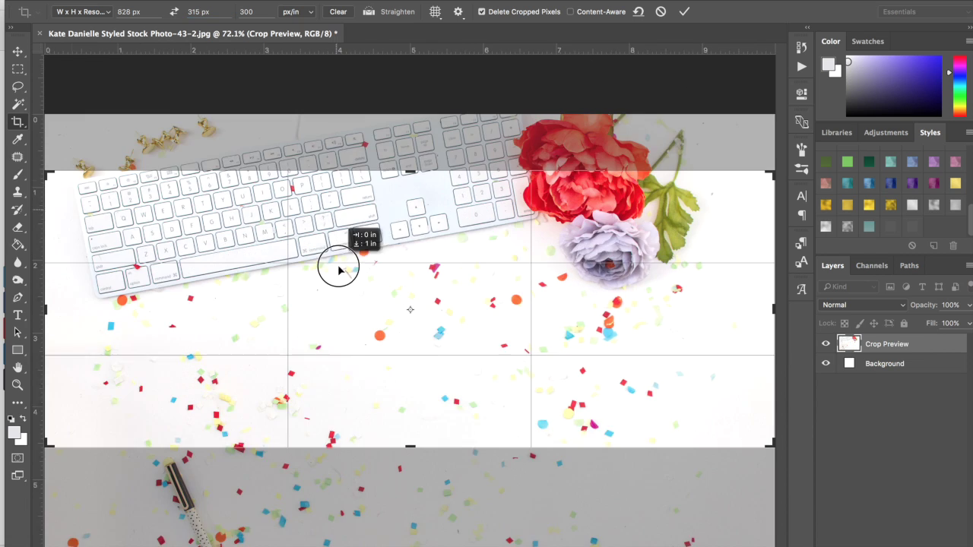
drag(339, 267, 341, 315)
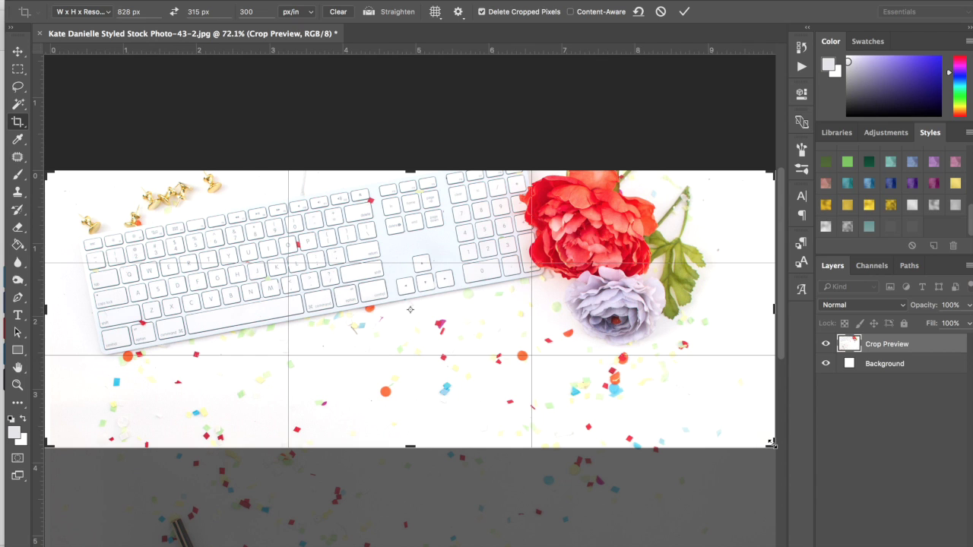
drag(770, 443, 786, 445)
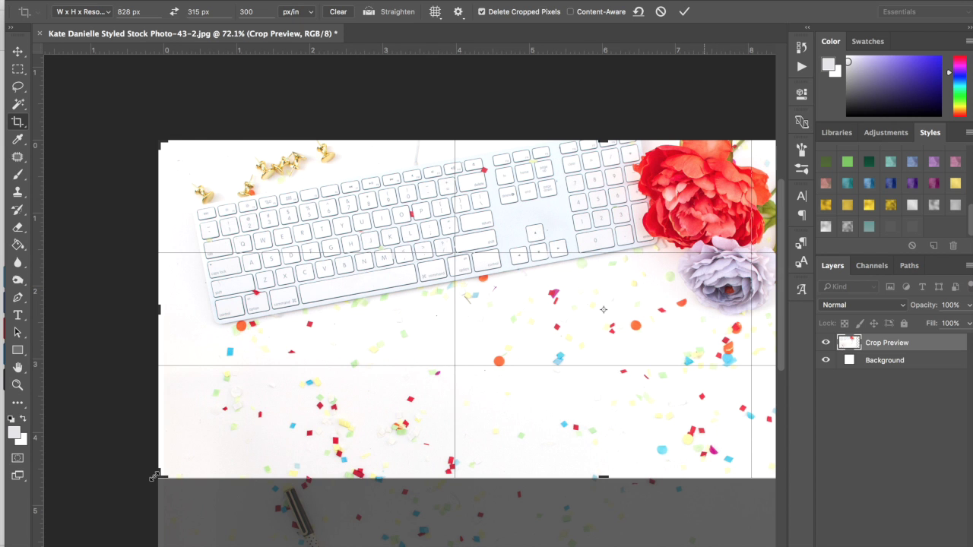
drag(154, 470, 106, 492)
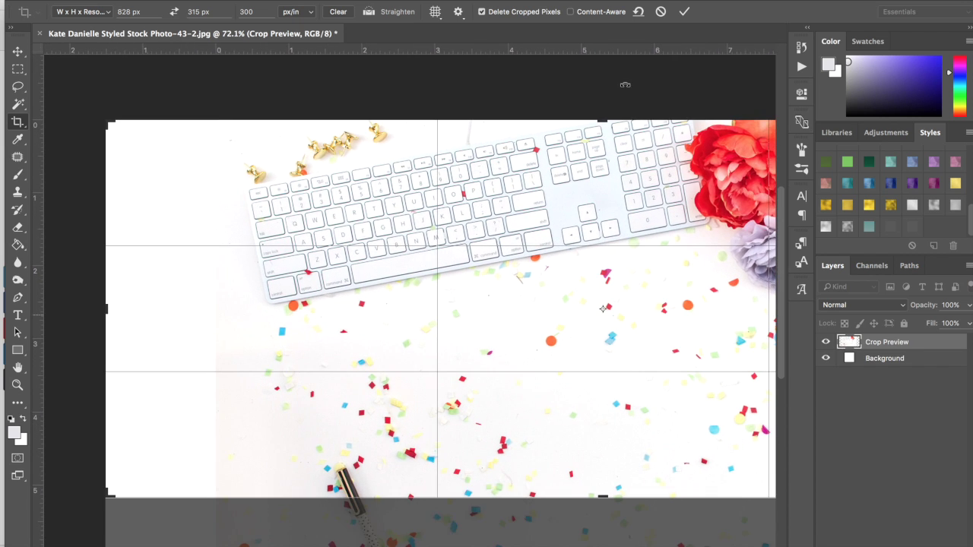
click(684, 11)
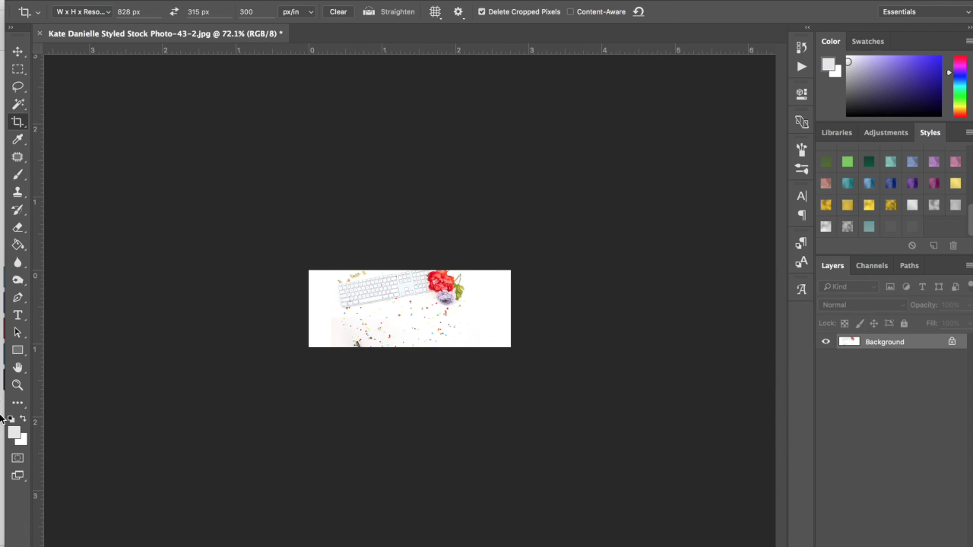
Step: Lasso a patch of confetti below the keyboard and flowers and copy it to a new layer
double_click(18, 367)
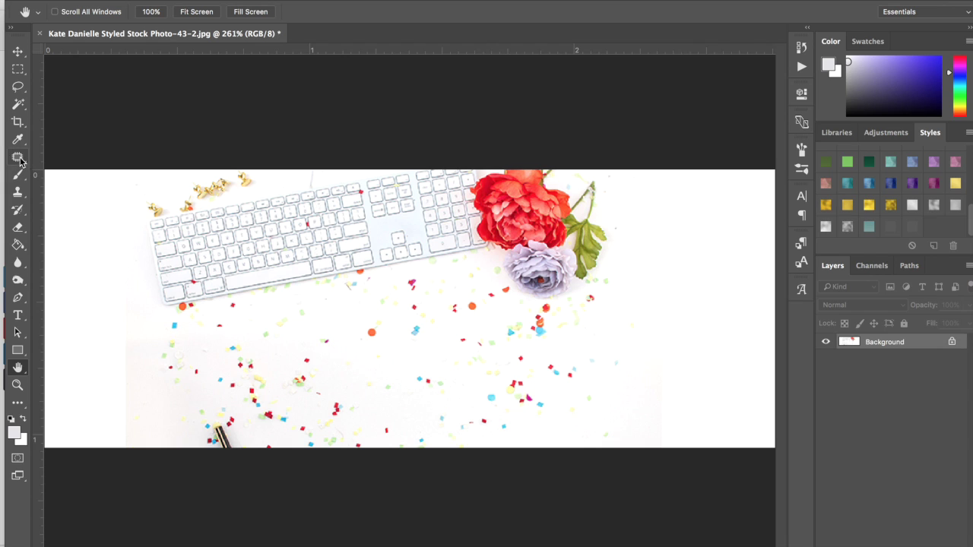
click(19, 91)
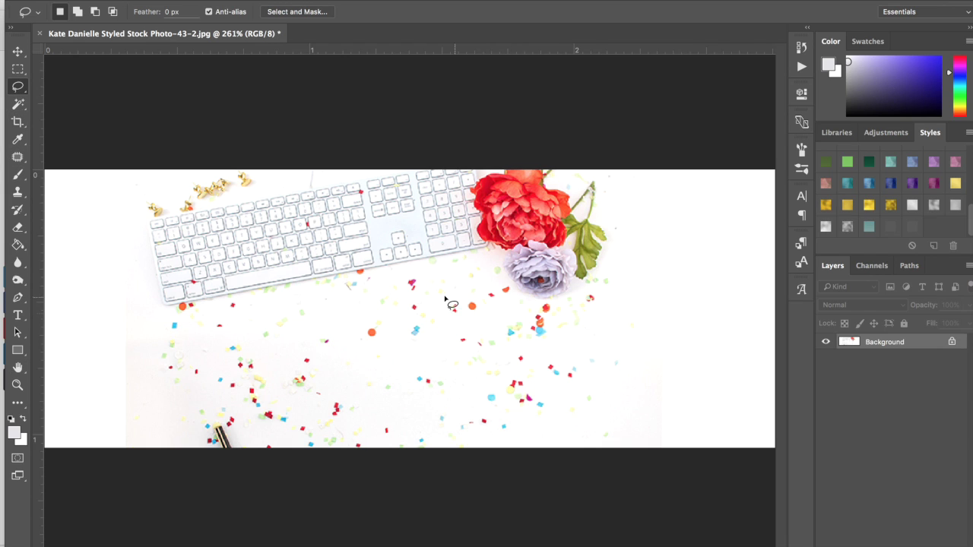
mouse_move(426, 278)
mouse_down()
mouse_move(306, 342)
mouse_move(306, 382)
mouse_move(350, 452)
mouse_move(429, 455)
mouse_move(526, 417)
mouse_move(541, 389)
mouse_move(530, 337)
mouse_move(487, 304)
mouse_move(422, 280)
mouse_up()
click(219, 0)
mouse_move(249, 0)
click(426, 95)
Step: Move the confetti patch to the banner's lower right and place a duplicate above it to cover the blank right side
click(19, 51)
drag(411, 409, 670, 418)
drag(648, 380, 689, 246)
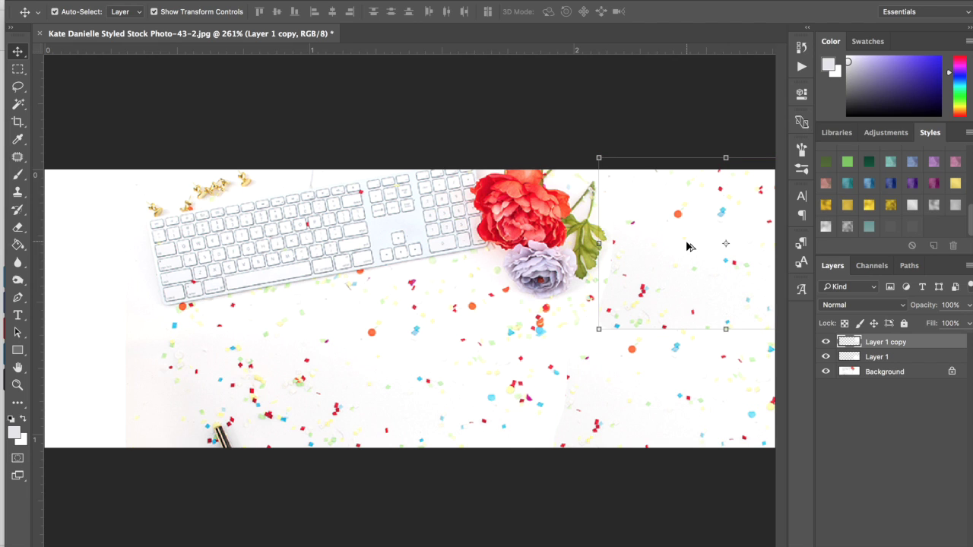
click(619, 106)
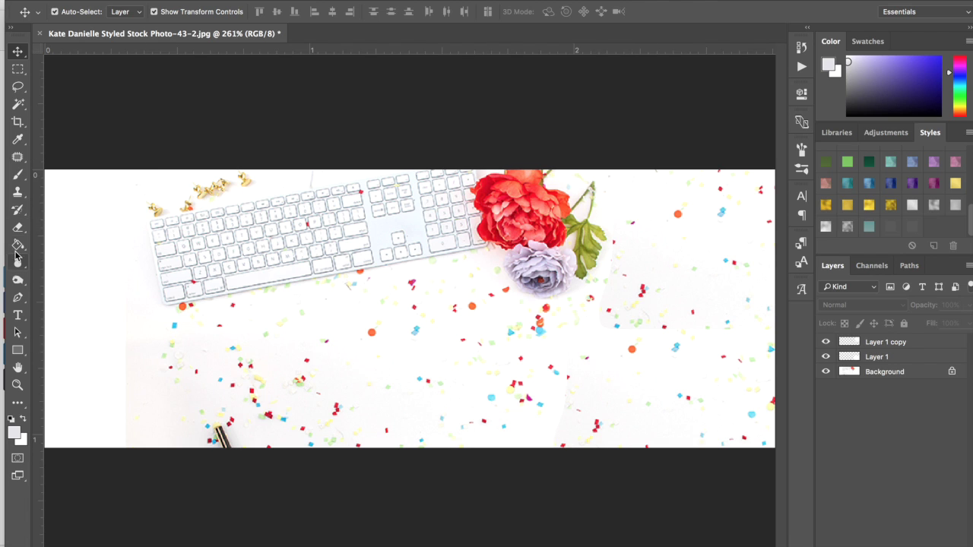
Step: Blend the edges of Layer 1 copy and Layer 1 using a soft 76 px Eraser at 10% hardness
click(17, 227)
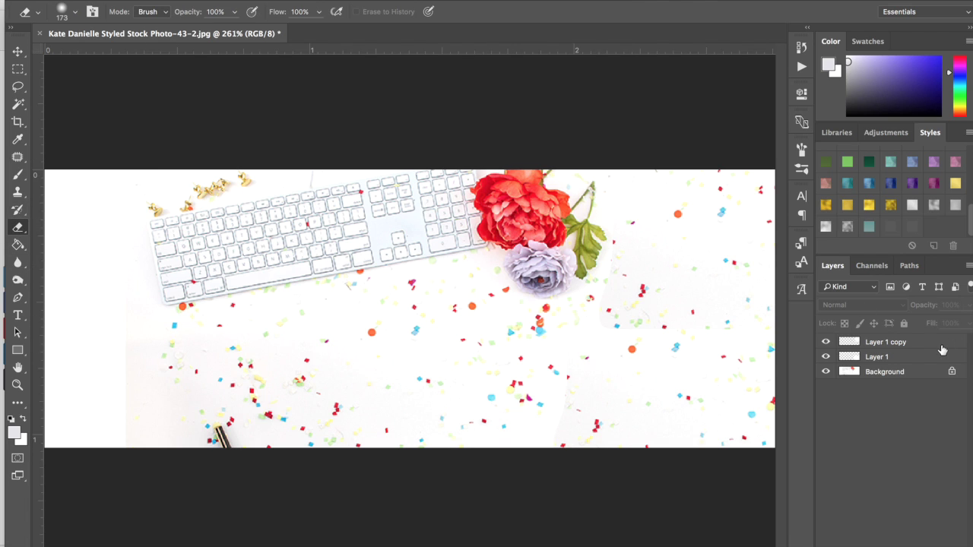
click(917, 349)
mouse_move(646, 348)
mouse_down()
mouse_move(540, 346)
mouse_move(563, 345)
mouse_up()
click(75, 12)
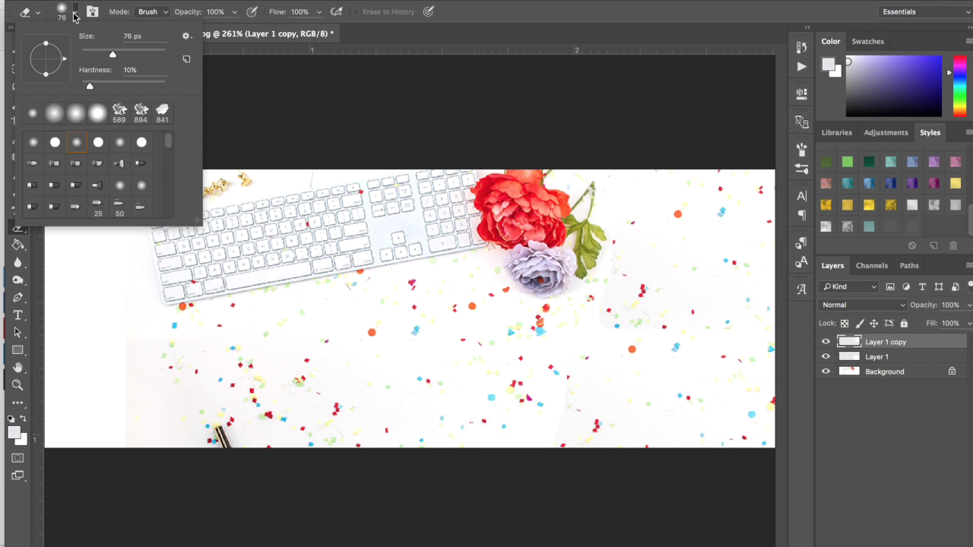
mouse_move(88, 85)
mouse_down()
mouse_move(57, 85)
mouse_move(91, 86)
mouse_up()
click(601, 342)
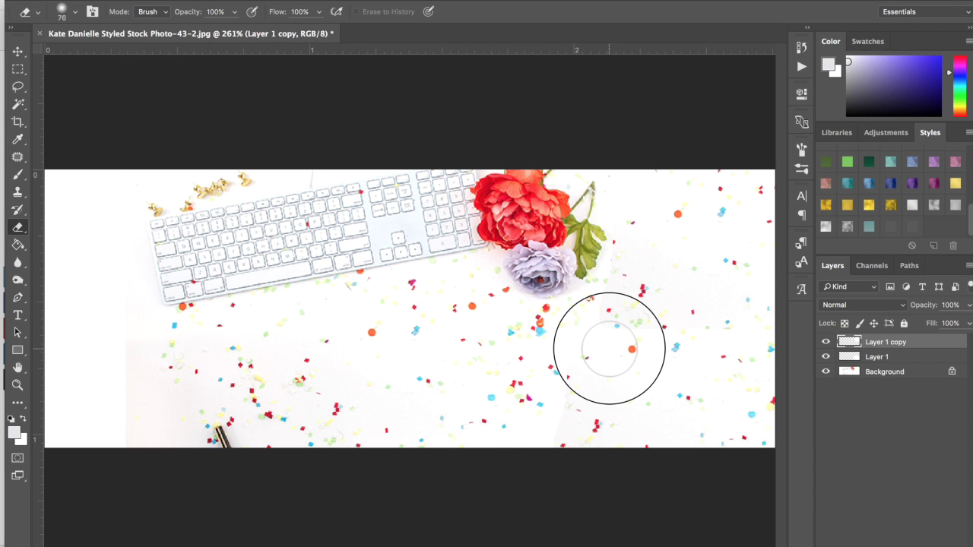
mouse_move(663, 351)
mouse_down()
mouse_move(767, 352)
mouse_move(717, 347)
mouse_move(778, 340)
mouse_move(671, 355)
mouse_move(589, 349)
mouse_move(581, 287)
mouse_move(594, 200)
mouse_move(590, 278)
mouse_move(608, 347)
mouse_up()
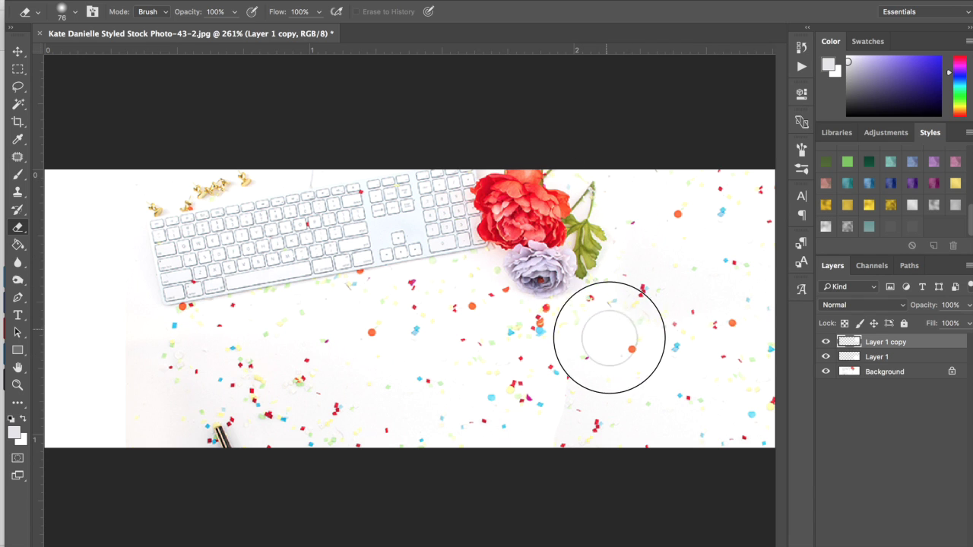
click(905, 359)
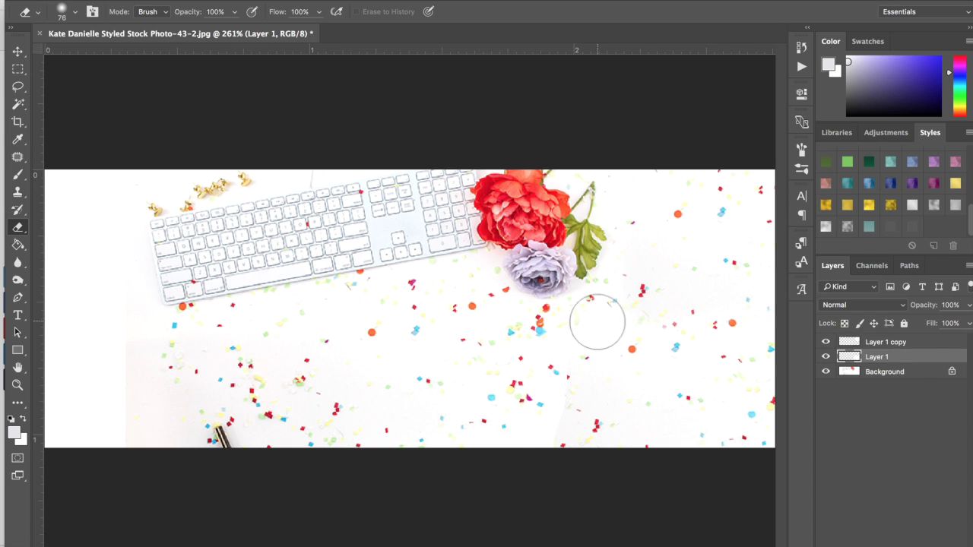
mouse_move(570, 306)
mouse_down()
mouse_move(534, 391)
mouse_move(541, 439)
mouse_move(561, 348)
mouse_up()
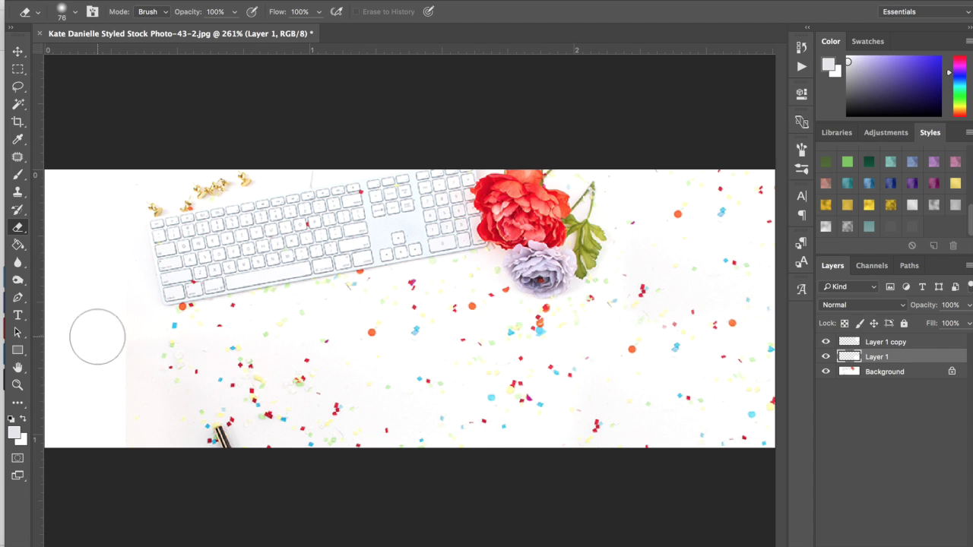
click(18, 87)
mouse_move(437, 291)
mouse_down()
mouse_move(366, 303)
mouse_move(327, 369)
mouse_move(339, 399)
mouse_move(413, 441)
mouse_move(578, 435)
mouse_move(618, 391)
mouse_move(638, 344)
mouse_move(603, 317)
mouse_move(439, 294)
mouse_up()
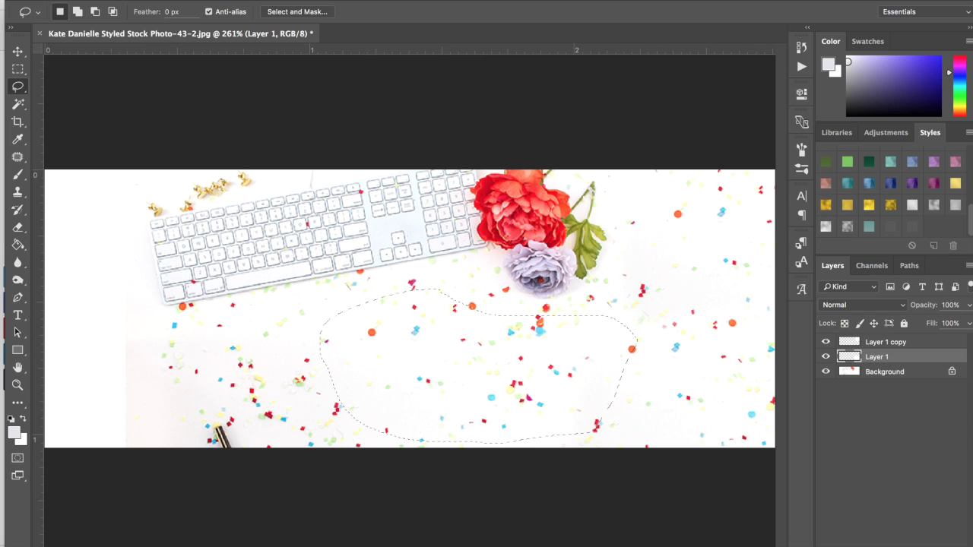
key(super+j)
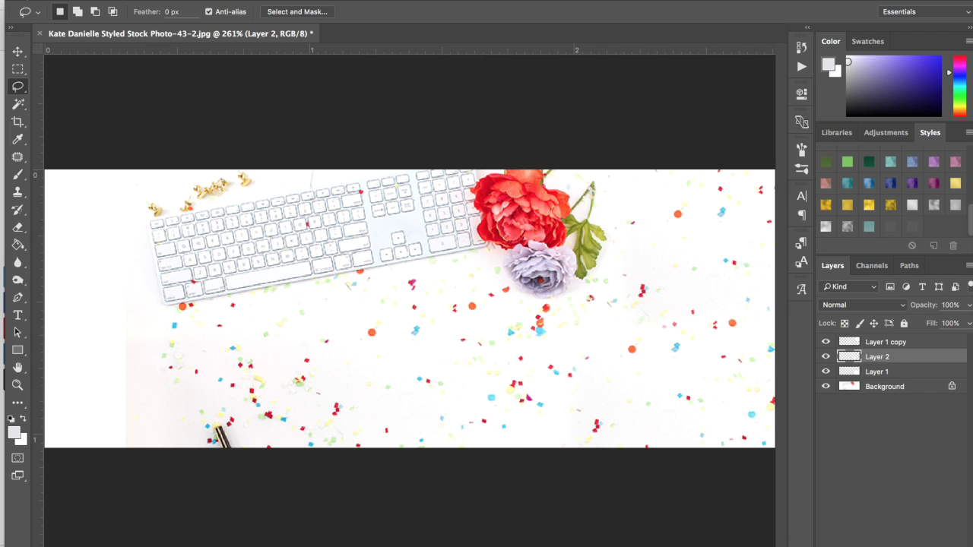
click(16, 51)
drag(585, 377, 372, 333)
click(372, 332)
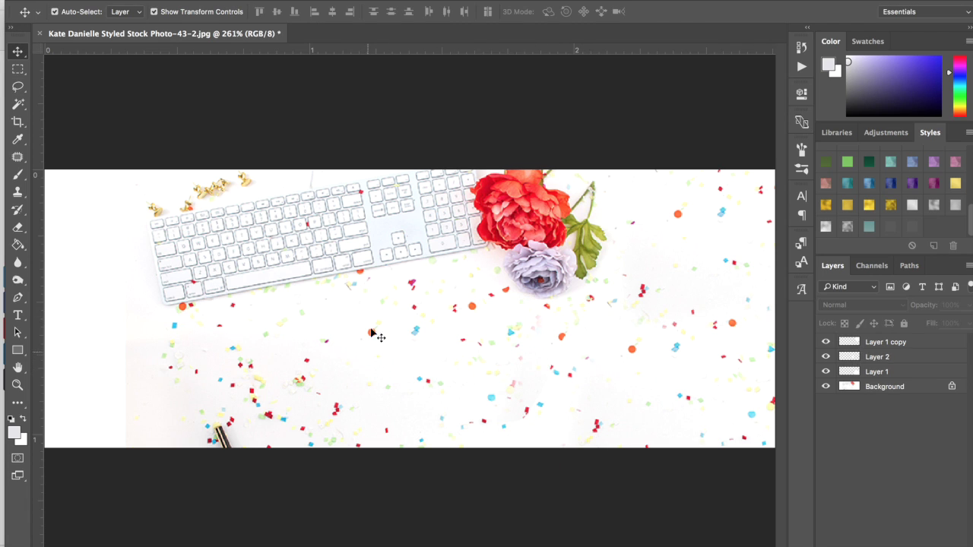
click(901, 362)
key(Delete)
Step: Lasso a confetti area below the keyboard on the Background layer and copy it to a new layer
click(911, 372)
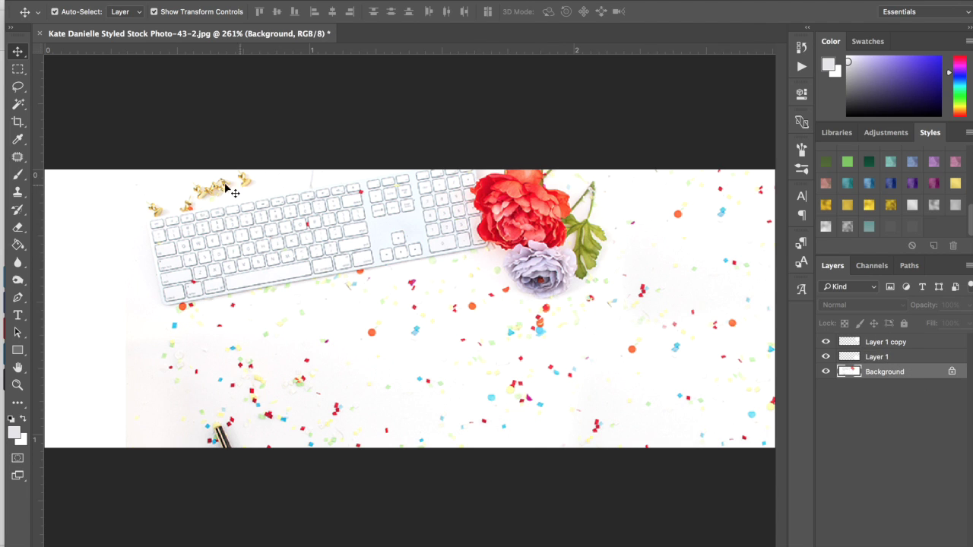
click(17, 86)
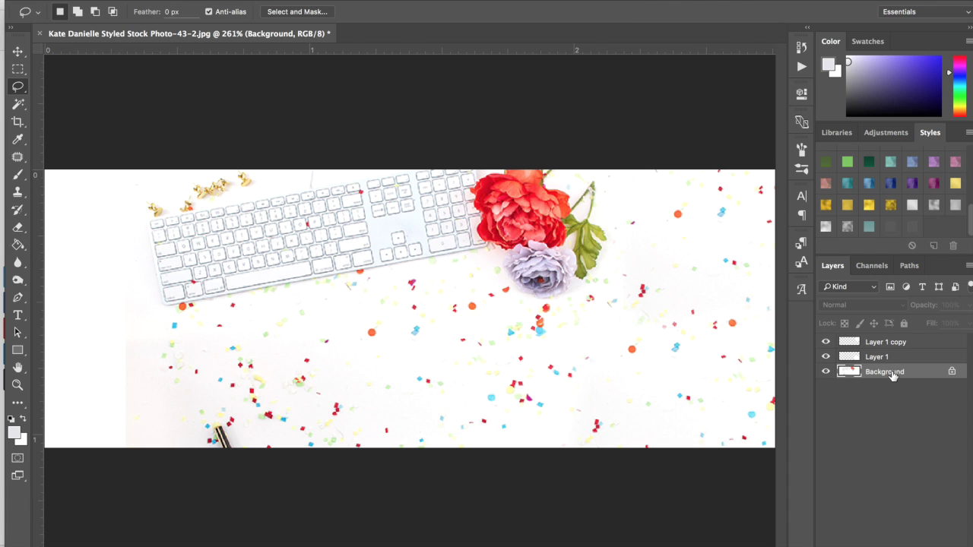
mouse_move(408, 284)
mouse_down()
mouse_move(362, 284)
mouse_move(285, 312)
mouse_move(233, 375)
mouse_move(232, 409)
mouse_move(317, 482)
mouse_move(486, 475)
mouse_move(538, 445)
mouse_move(578, 402)
mouse_move(578, 360)
mouse_move(538, 319)
mouse_move(415, 295)
mouse_up()
key(super+j)
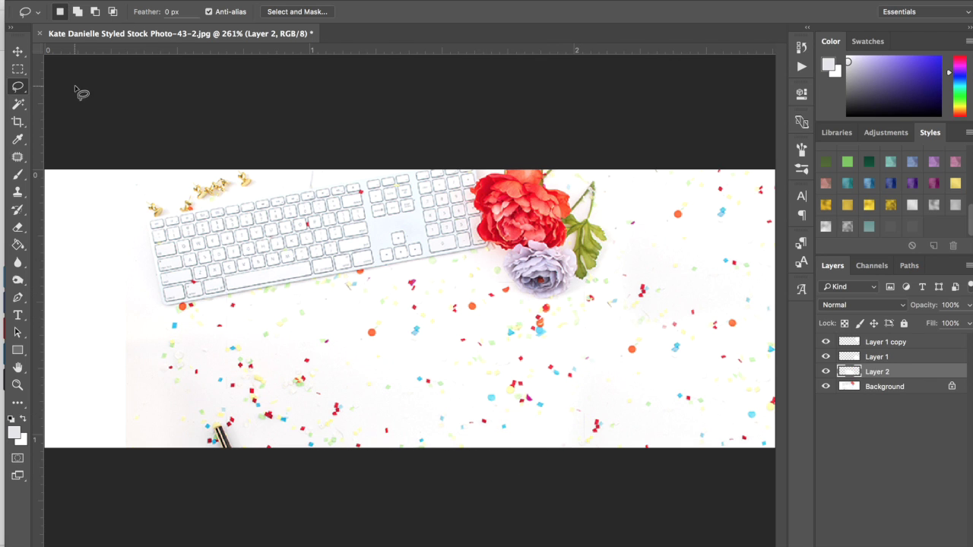
Step: Move the new confetti patch to the banner's upper left and place a duplicate below it to cover the blank left side
key(v)
drag(342, 352, 68, 226)
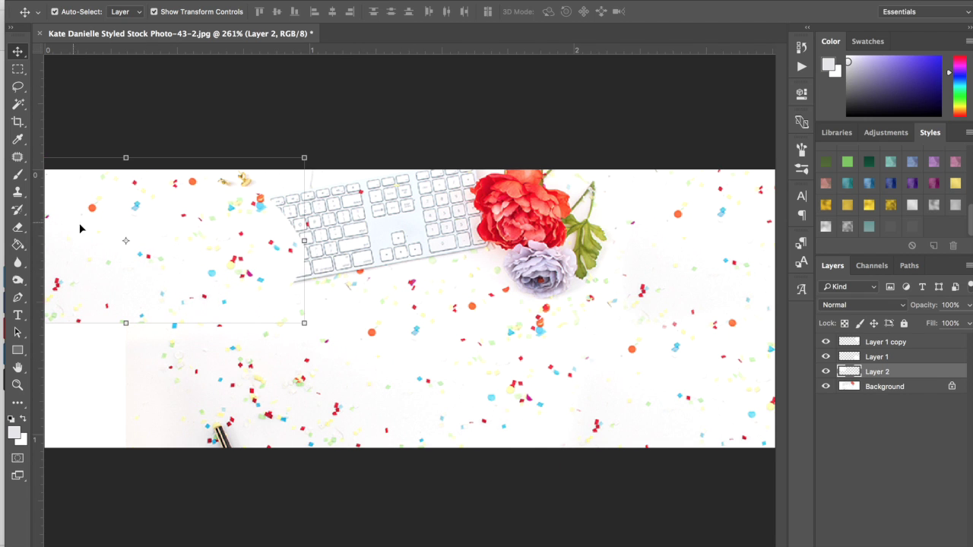
drag(108, 262, 101, 392)
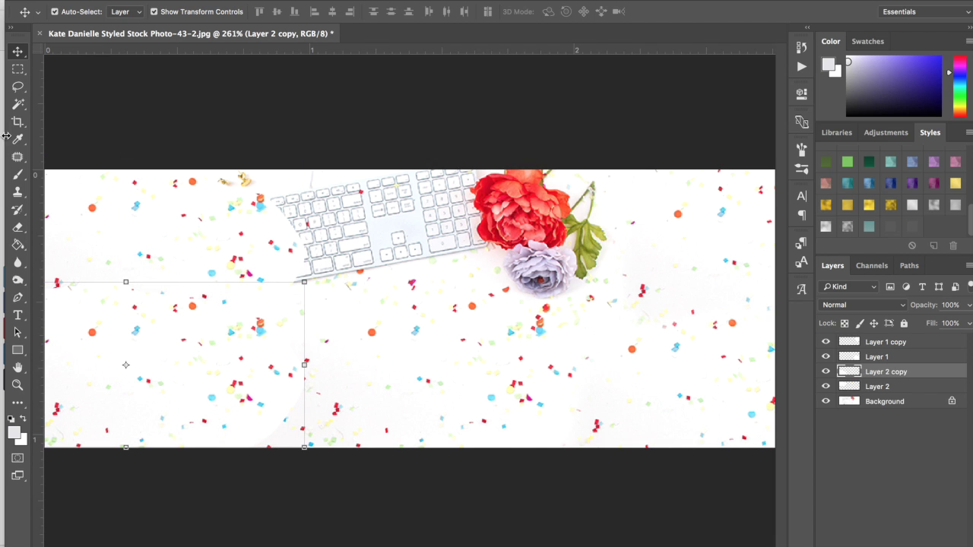
Step: Erase the edges of Layer 2 copy and the part of Layer 2 that covers the keyboard and gold pins
click(18, 228)
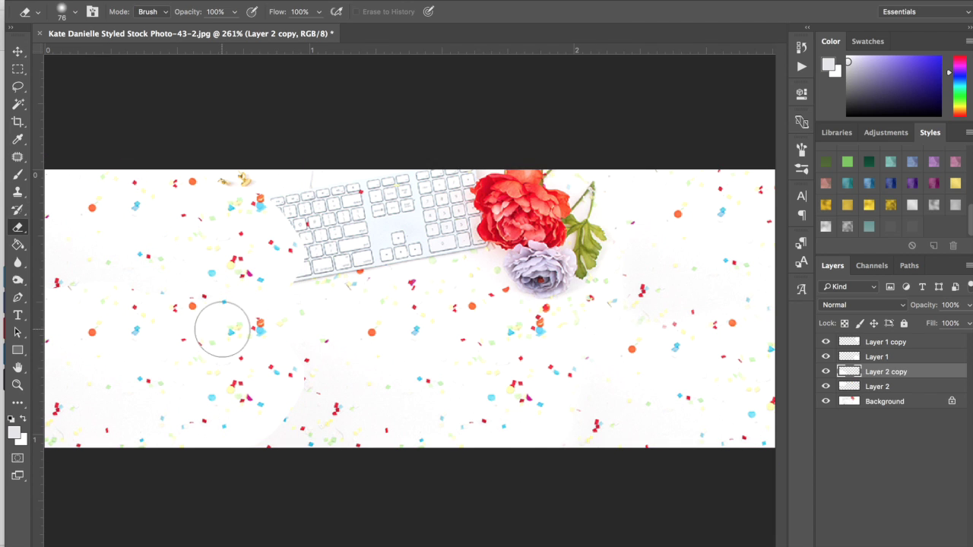
mouse_move(273, 445)
mouse_down()
mouse_move(296, 391)
mouse_move(291, 346)
mouse_move(272, 352)
mouse_move(265, 383)
mouse_move(273, 355)
mouse_move(256, 334)
mouse_move(284, 300)
mouse_move(294, 244)
mouse_move(251, 186)
mouse_up()
drag(184, 281, 42, 285)
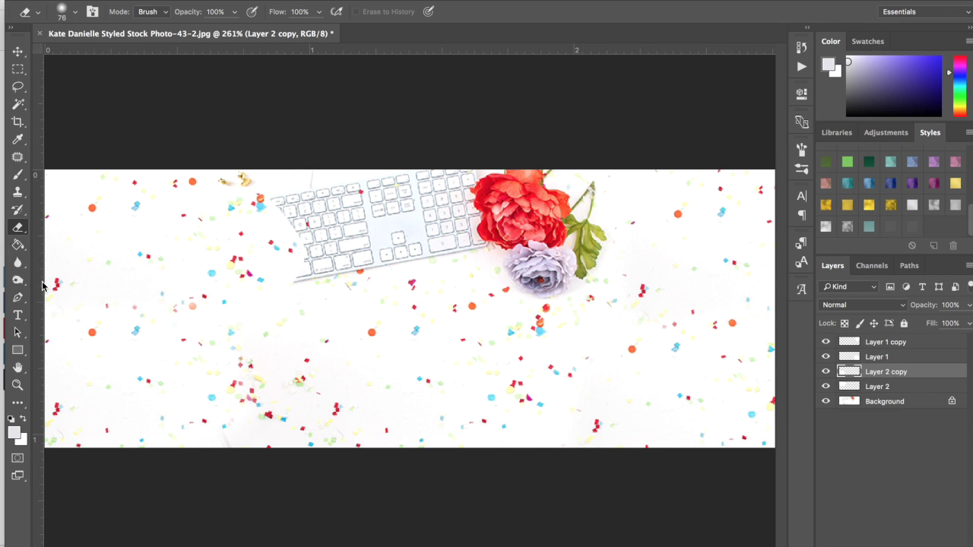
click(898, 391)
mouse_move(278, 304)
mouse_down()
mouse_move(274, 209)
mouse_move(236, 177)
mouse_move(198, 186)
mouse_move(249, 263)
mouse_move(218, 274)
mouse_move(156, 216)
mouse_move(161, 180)
mouse_move(248, 180)
mouse_move(164, 197)
mouse_move(158, 245)
mouse_move(173, 298)
mouse_move(269, 287)
mouse_move(197, 283)
mouse_move(152, 187)
mouse_move(299, 187)
mouse_move(154, 165)
mouse_move(154, 182)
mouse_move(224, 218)
mouse_move(187, 282)
mouse_move(298, 276)
mouse_up()
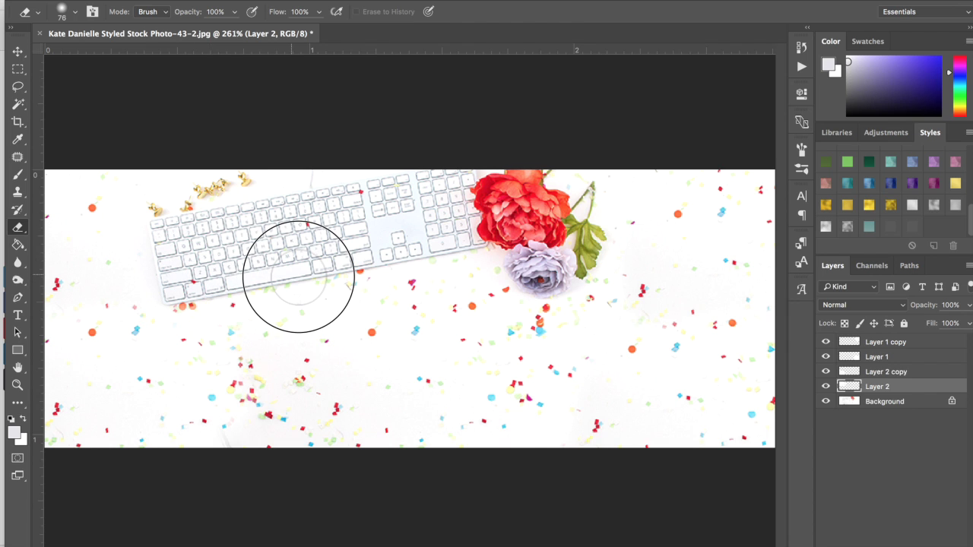
Step: Copy a small lassoed confetti patch from the Background to a new layer and move it over the pen remnant at the bottom edge
click(19, 88)
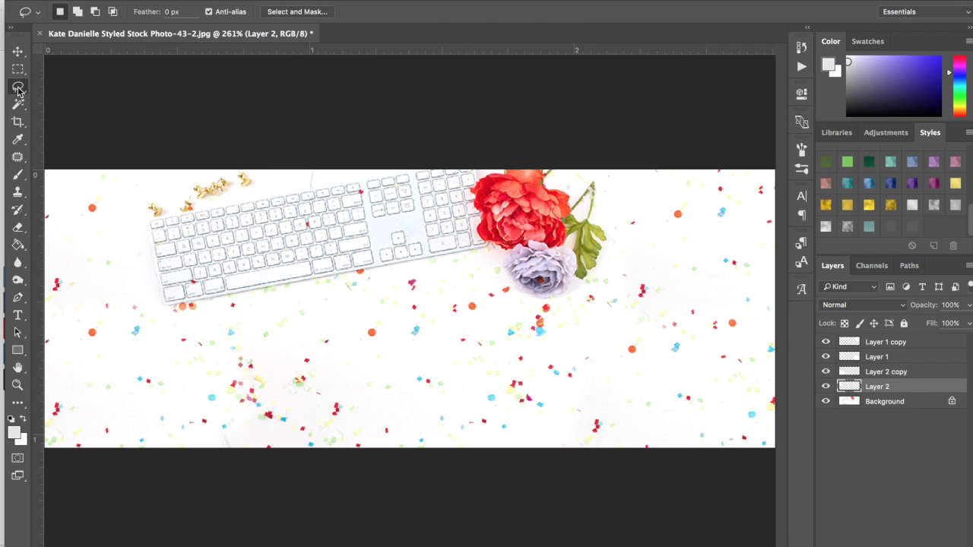
click(886, 403)
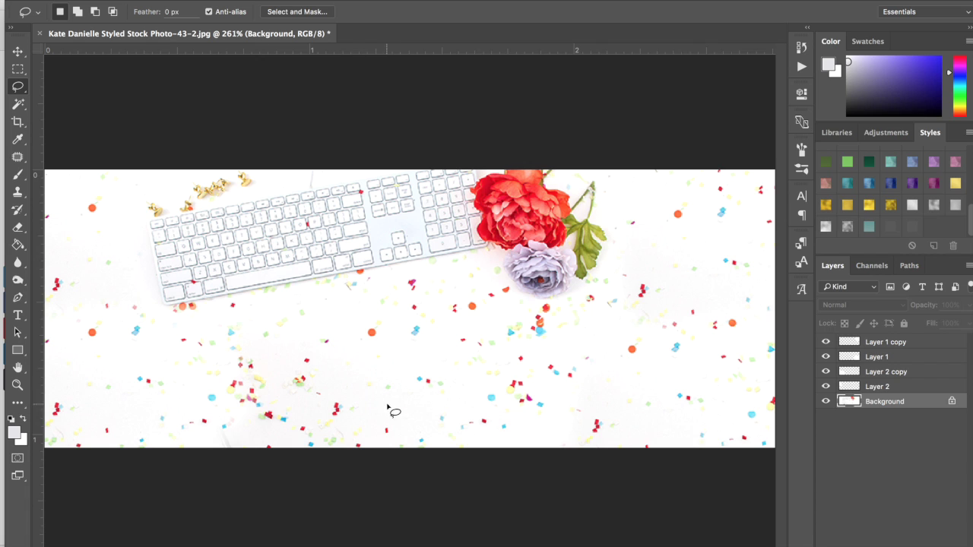
mouse_move(385, 370)
mouse_down()
mouse_move(354, 382)
mouse_move(395, 403)
mouse_move(412, 380)
mouse_move(386, 363)
mouse_up()
key(super+j)
click(18, 51)
drag(392, 379, 226, 434)
key(h)
click(148, 13)
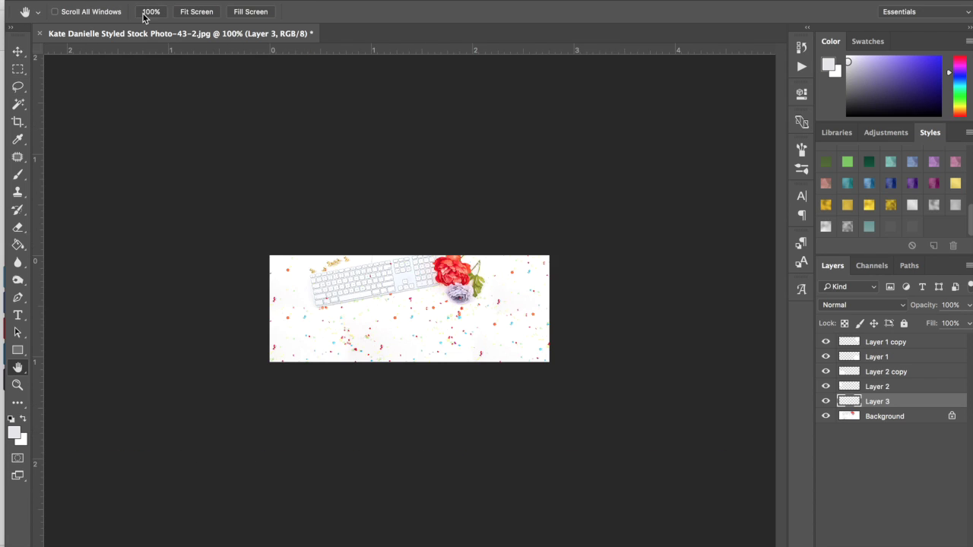